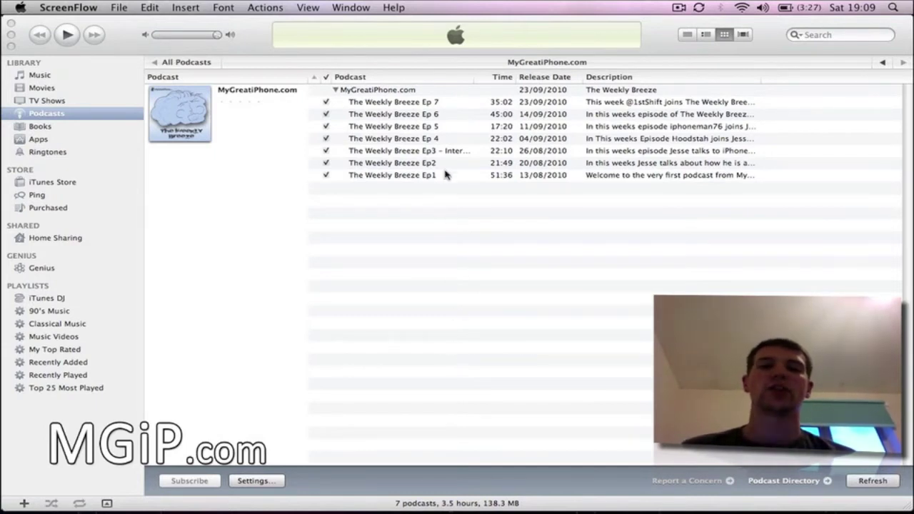
# Step: Bring iTunes to the front with the MyGreatiPhone.com podcast episodes listed
pyautogui.click(417, 104)
# Step: Set The Weekly Breeze Ep 7's stop time to 00:00:09 in its Get Info options
pyautogui.click(416, 105)
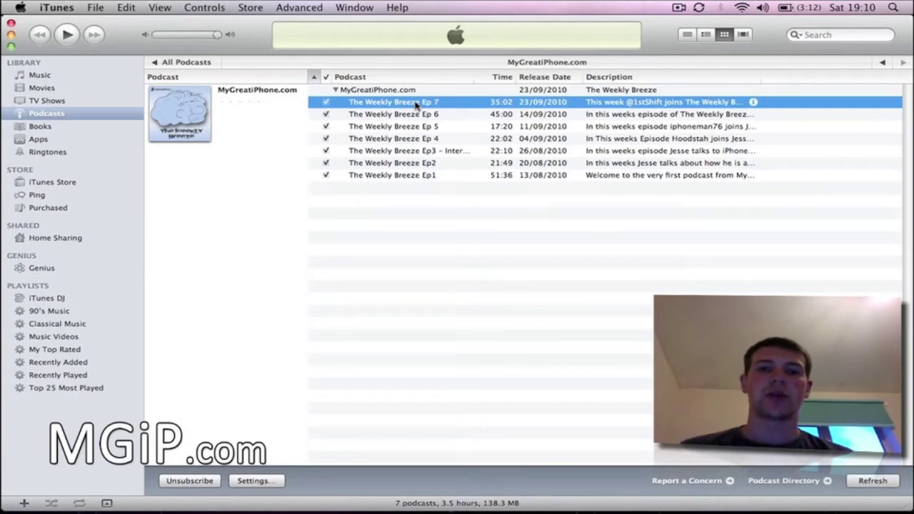
pyautogui.rightClick(416, 105)
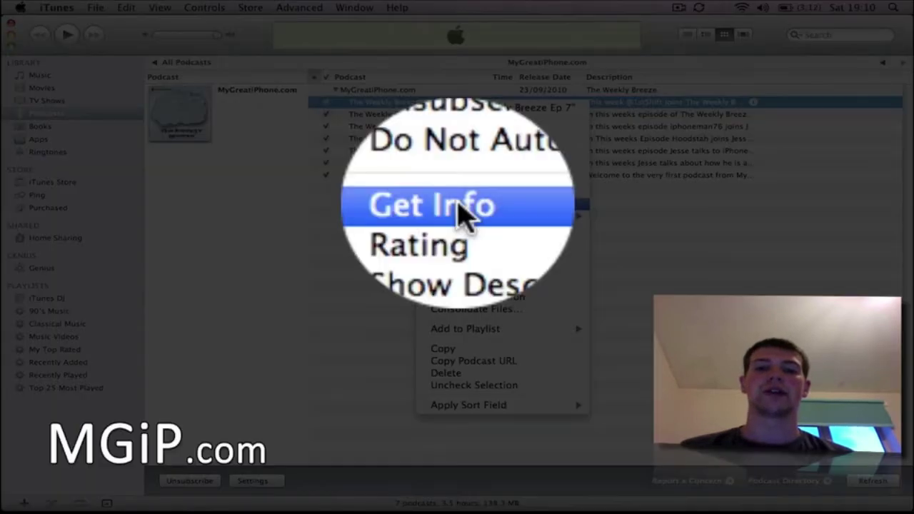
pyautogui.click(460, 207)
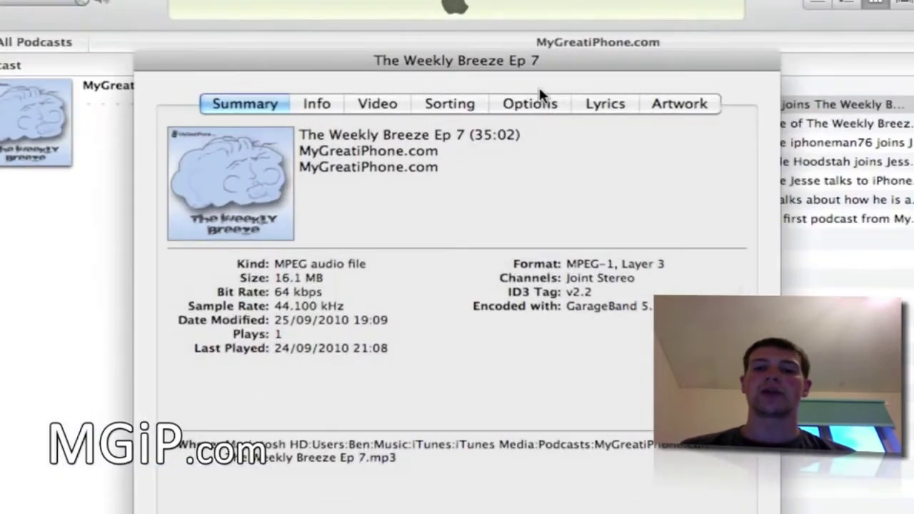
pyautogui.click(541, 106)
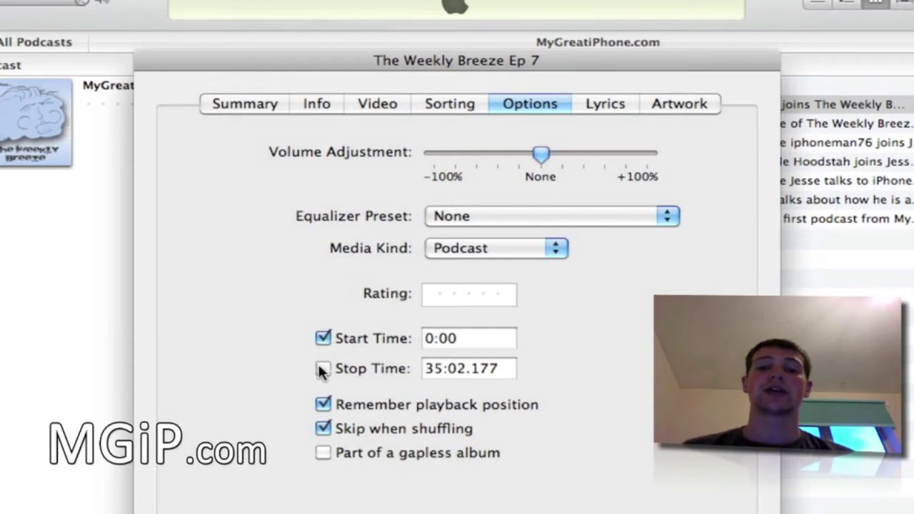
pyautogui.moveTo(500, 368); pyautogui.dragTo(417, 369)
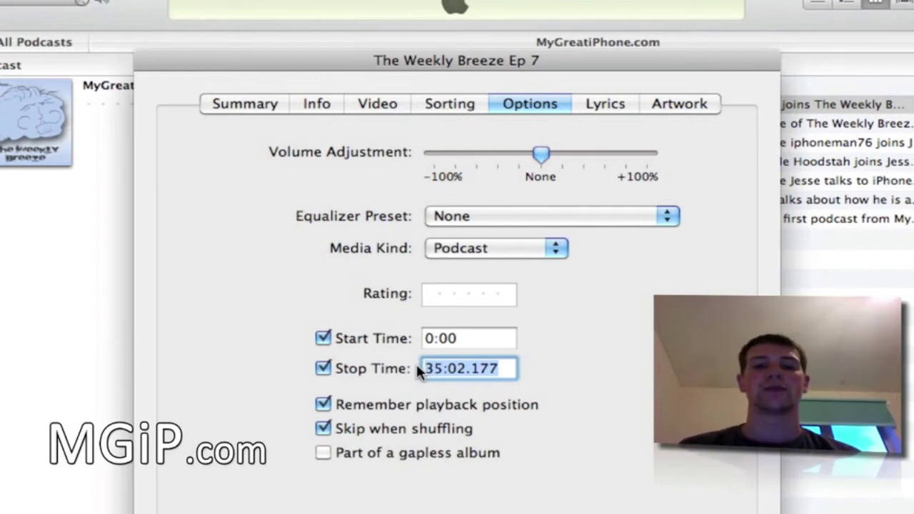
pyautogui.write('00')
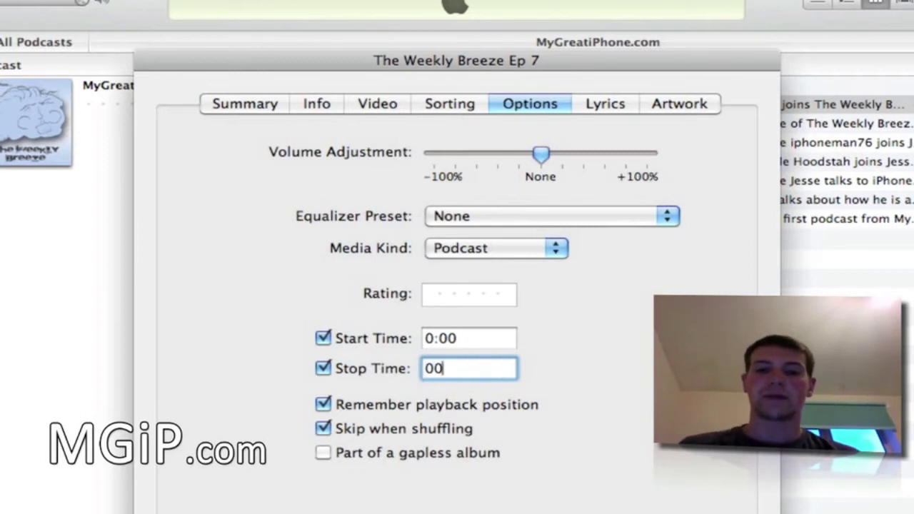
pyautogui.write(':00')
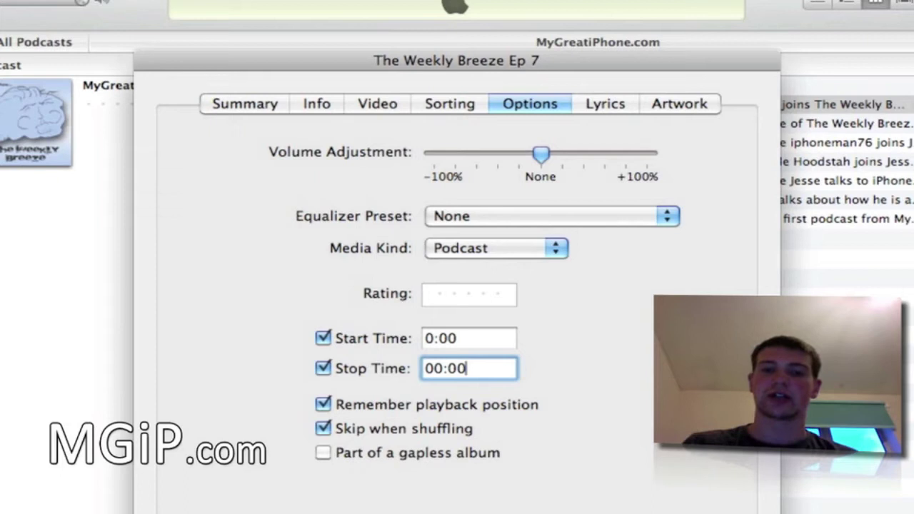
pyautogui.write(':09')
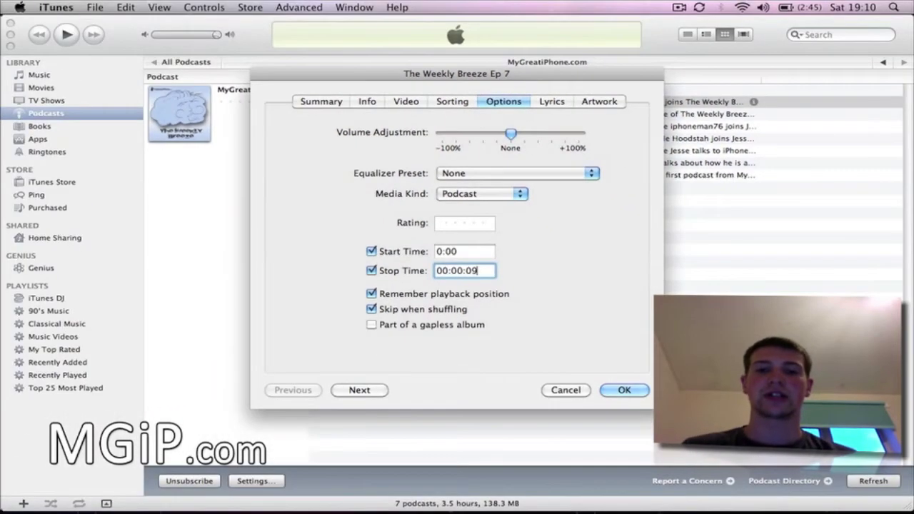
pyautogui.click(627, 390)
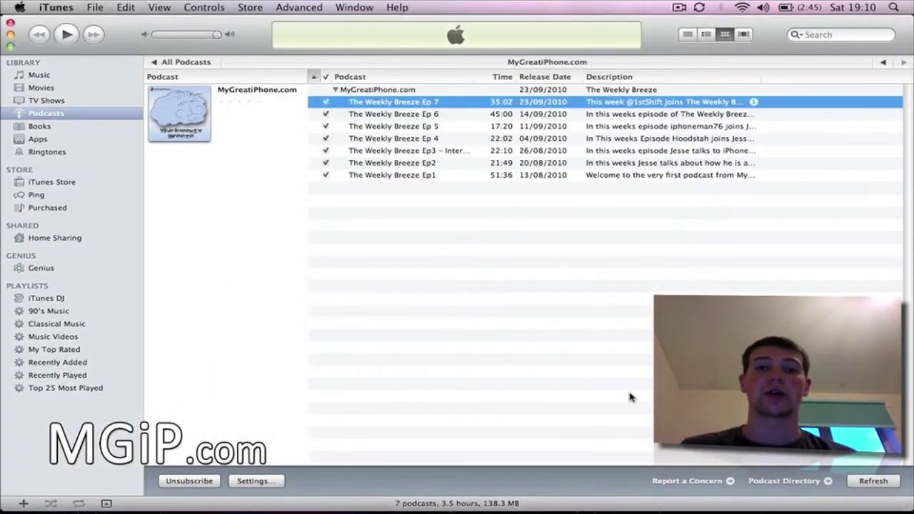
# Step: Create an AAC version of the trimmed Ep 7 and switch to the Music library
pyautogui.rightClick(451, 106)
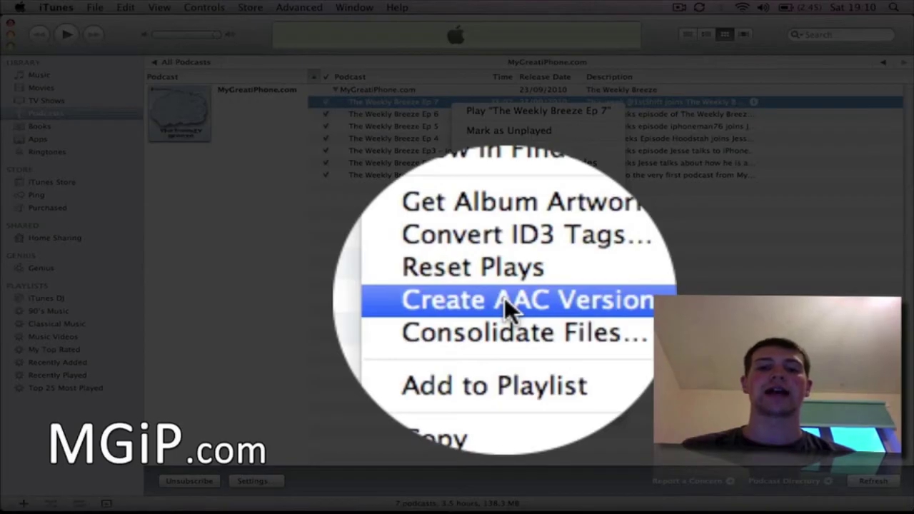
pyautogui.click(504, 299)
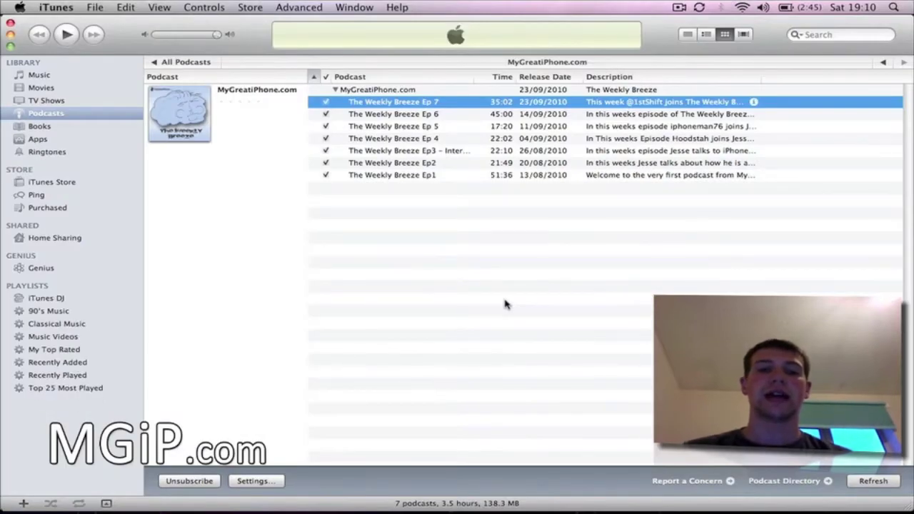
pyautogui.click(37, 77)
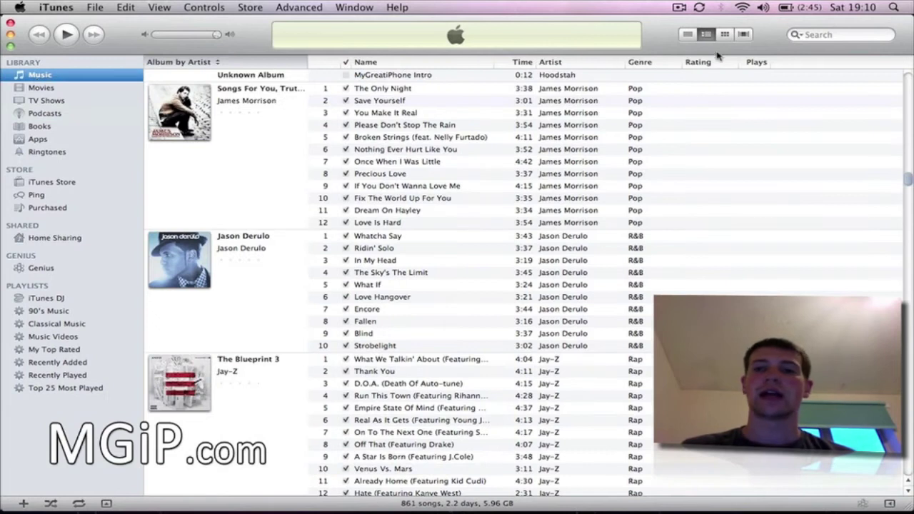
# Step: Search Music for 'mygreat' and play the new 0:09 Ep 7 track
pyautogui.click(820, 38)
pyautogui.write('mygreat')
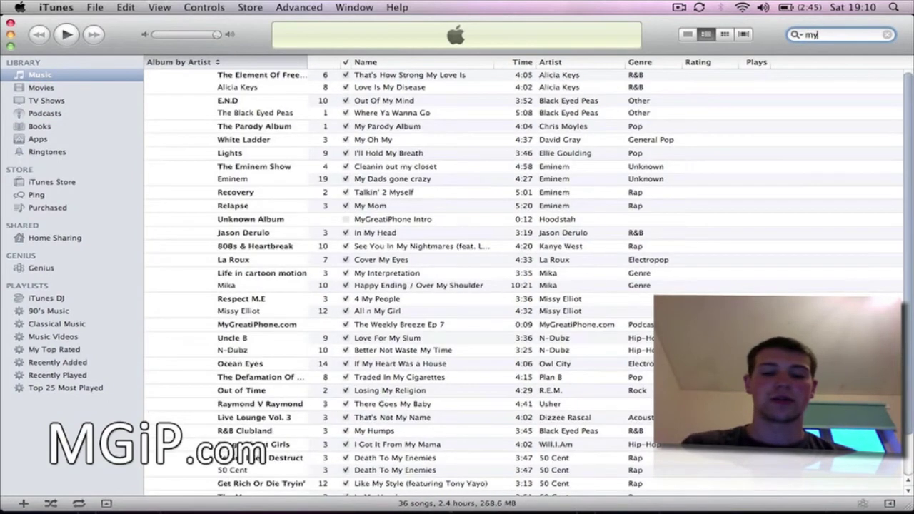
pyautogui.click(497, 88)
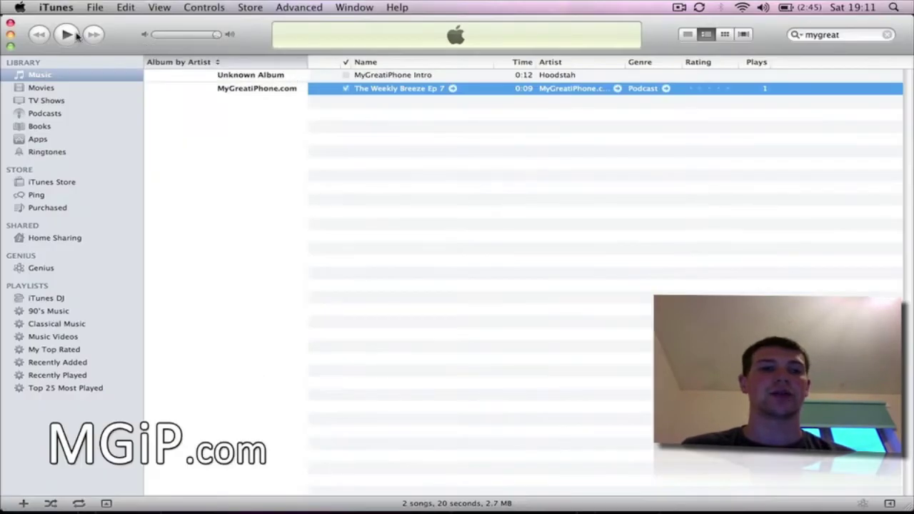
pyautogui.click(66, 35)
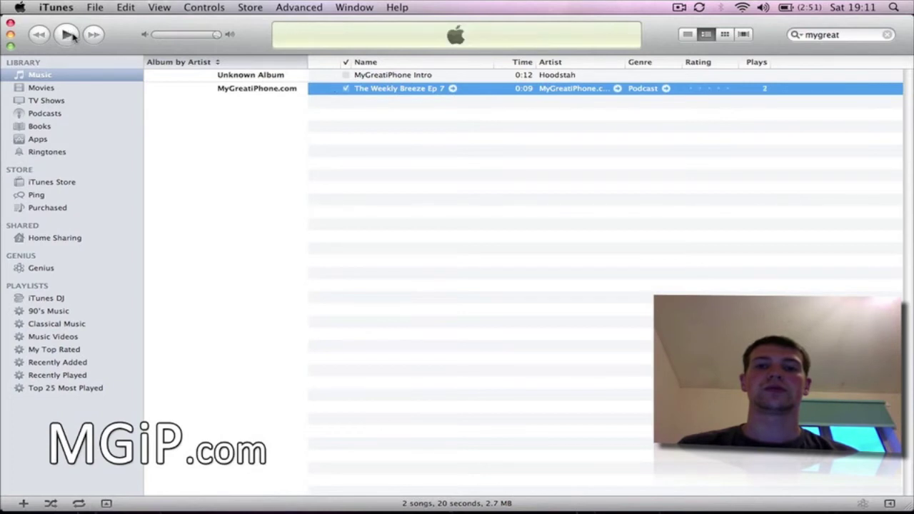
pyautogui.rightClick(399, 95)
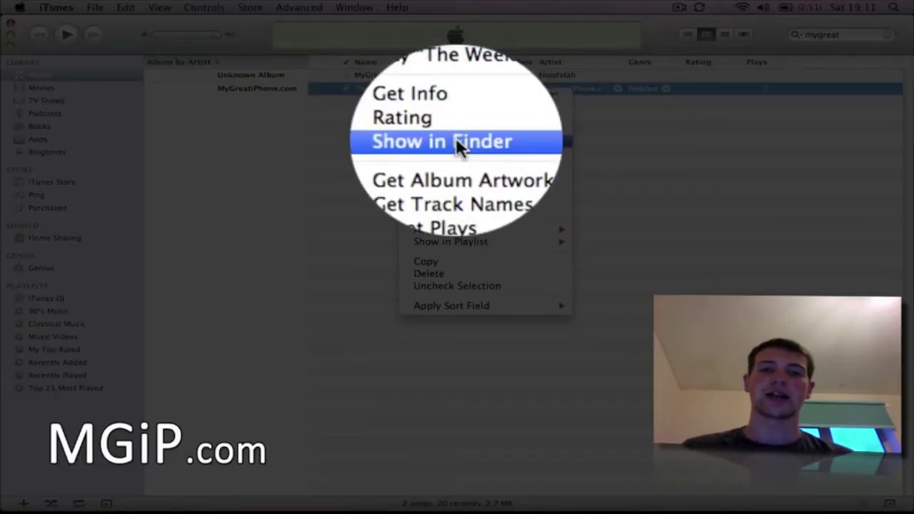
# Step: Reveal the 0:09 clip's The Weekly Breeze Ep 7.m4a file in Finder
pyautogui.click(457, 142)
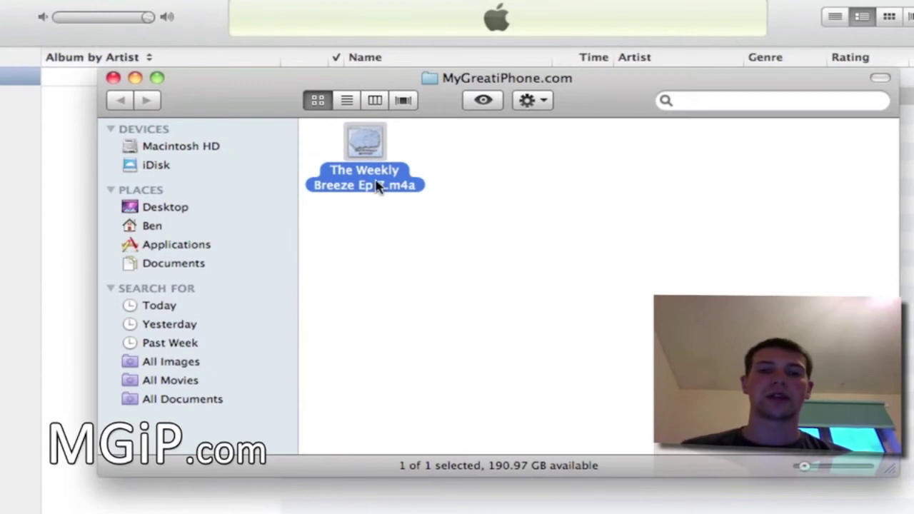
pyautogui.rightClick(379, 186)
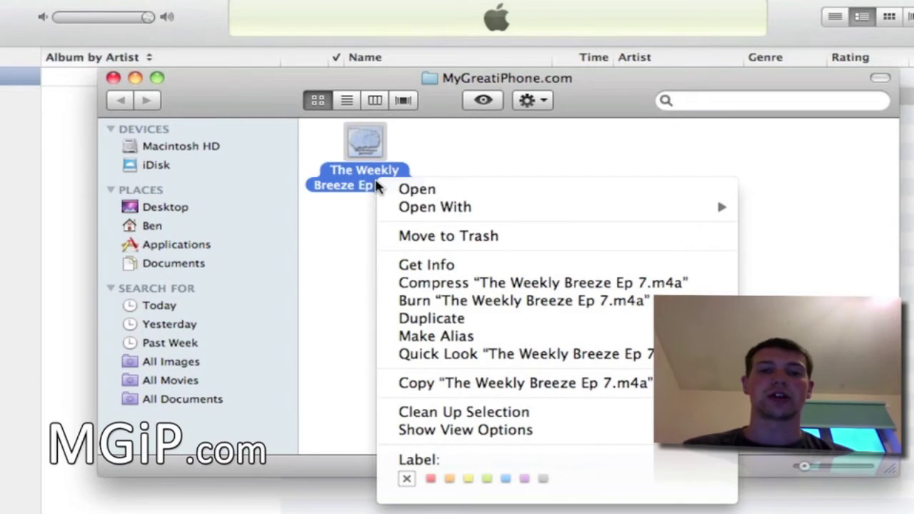
pyautogui.click(325, 249)
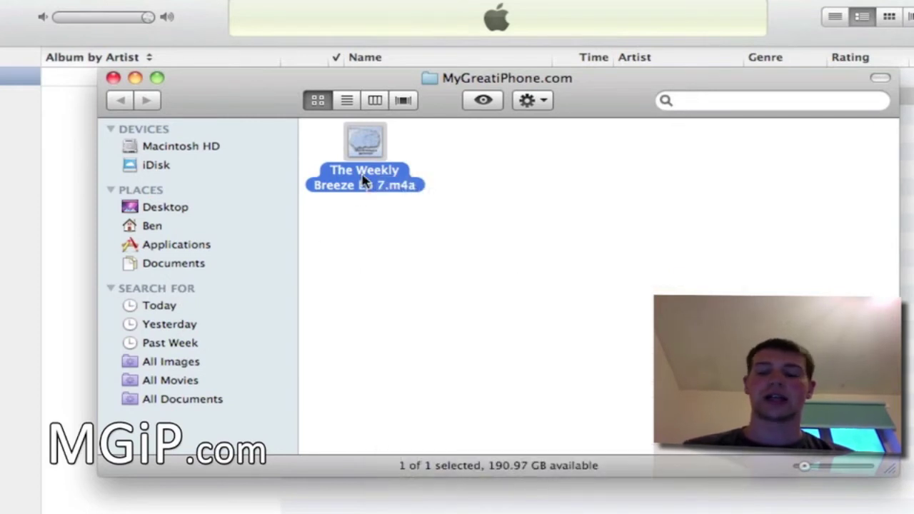
# Step: Rename the file's extension to .m4r, confirming Use .m4r
pyautogui.click(365, 183)
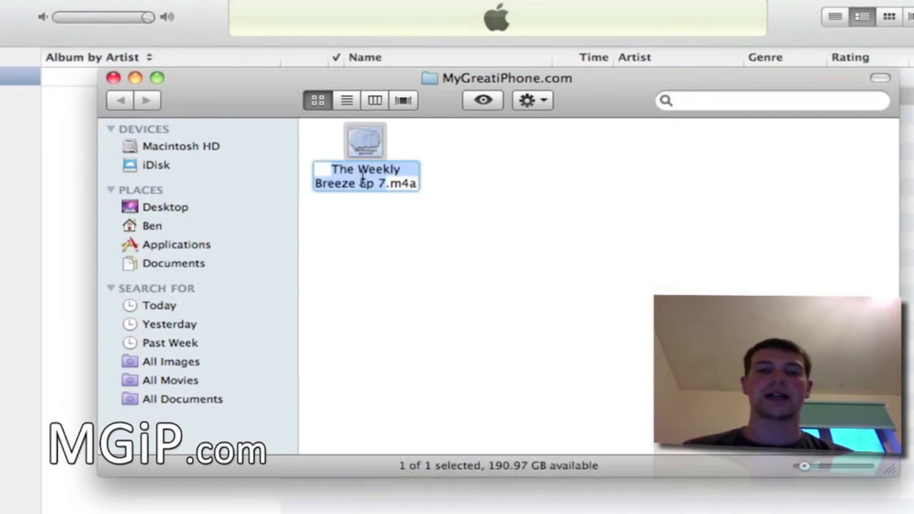
pyautogui.click(418, 184)
pyautogui.press('BackSpace')
pyautogui.press('BackSpace')
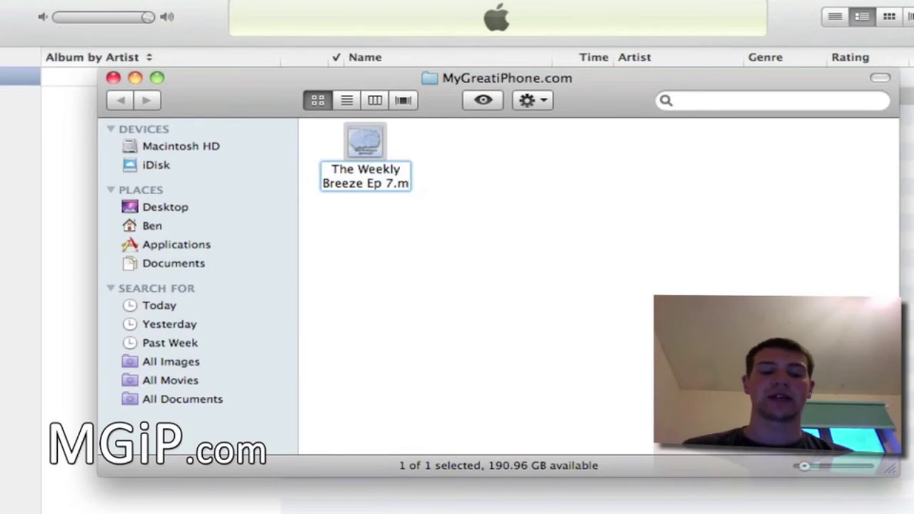
pyautogui.write('4r')
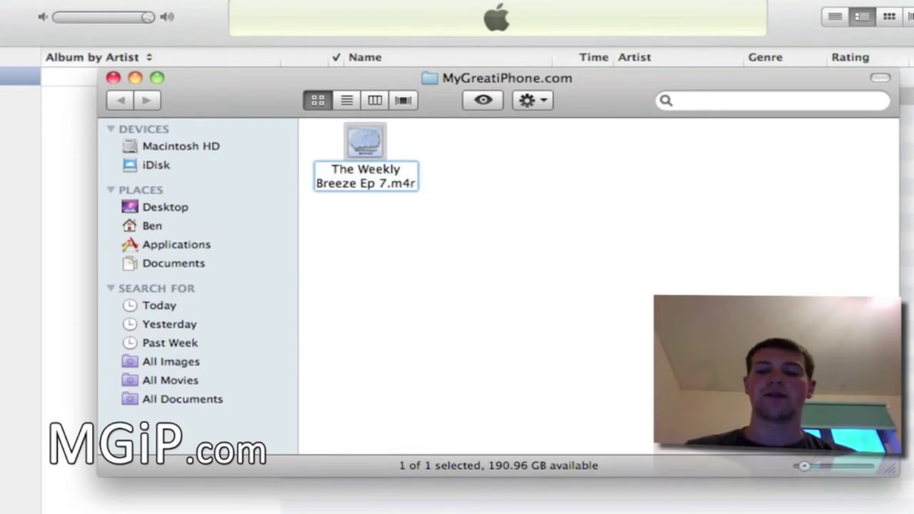
pyautogui.press('Return')
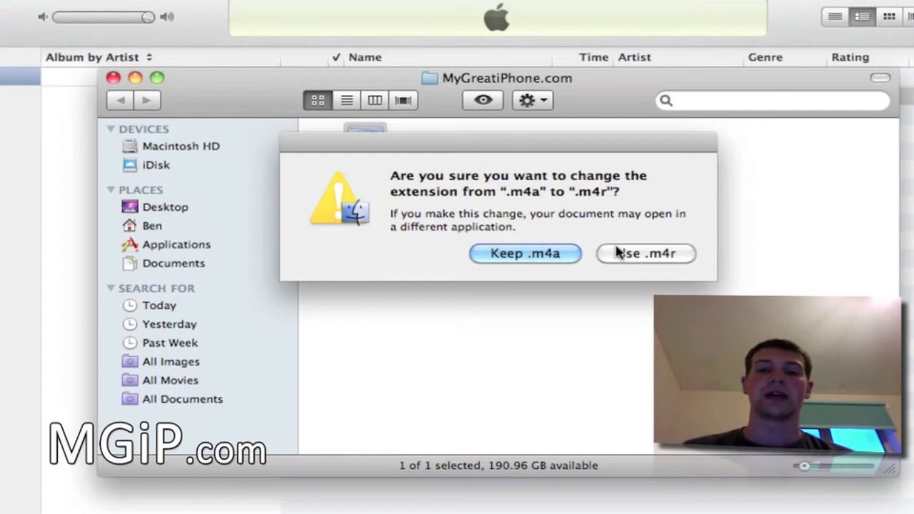
pyautogui.click(626, 260)
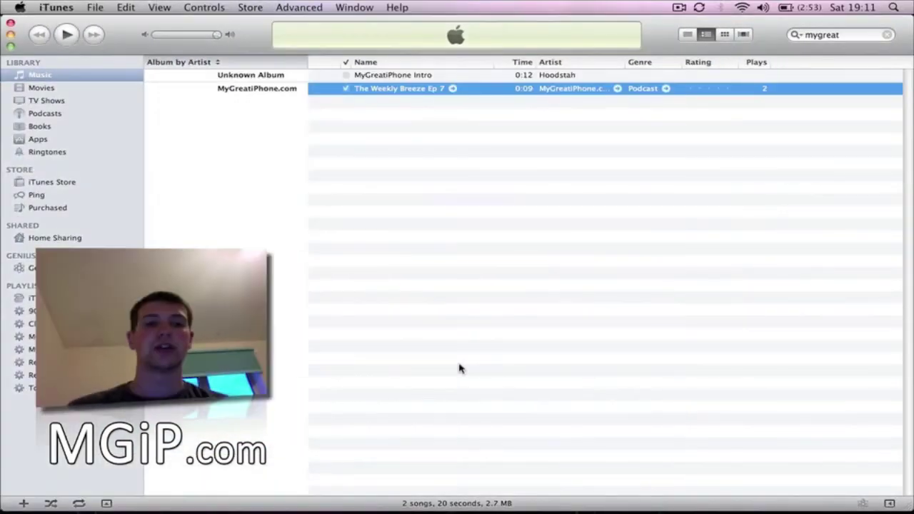
# Step: Copy The Weekly Breeze Ep 7.m4r and open the home folder in Finder
pyautogui.click(59, 152)
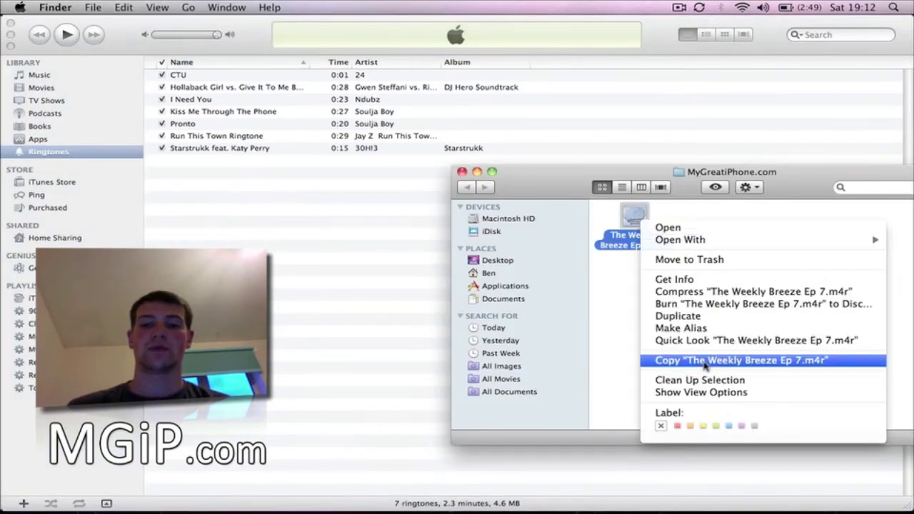
pyautogui.click(705, 360)
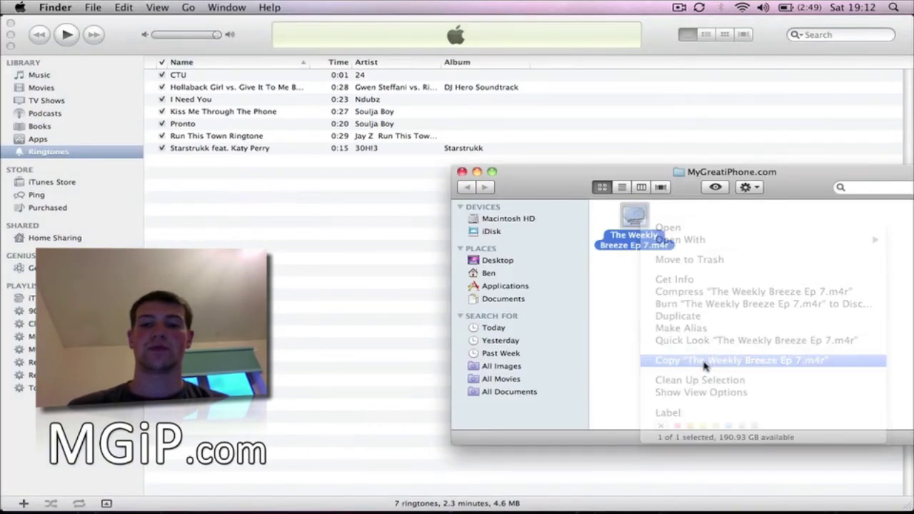
pyautogui.click(477, 273)
pyautogui.moveTo(688, 176); pyautogui.dragTo(499, 103)
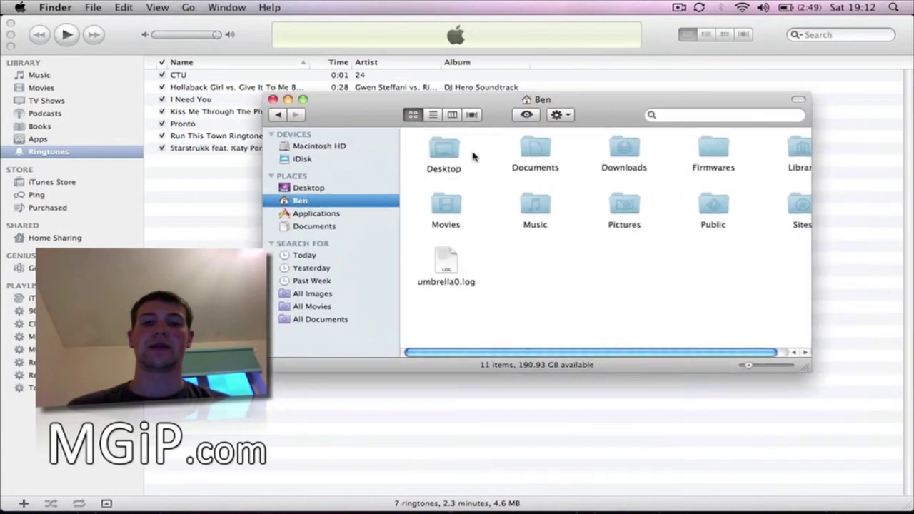
# Step: Paste the file into Music > iTunes > iTunes Media > Ringtones
pyautogui.doubleClick(535, 206)
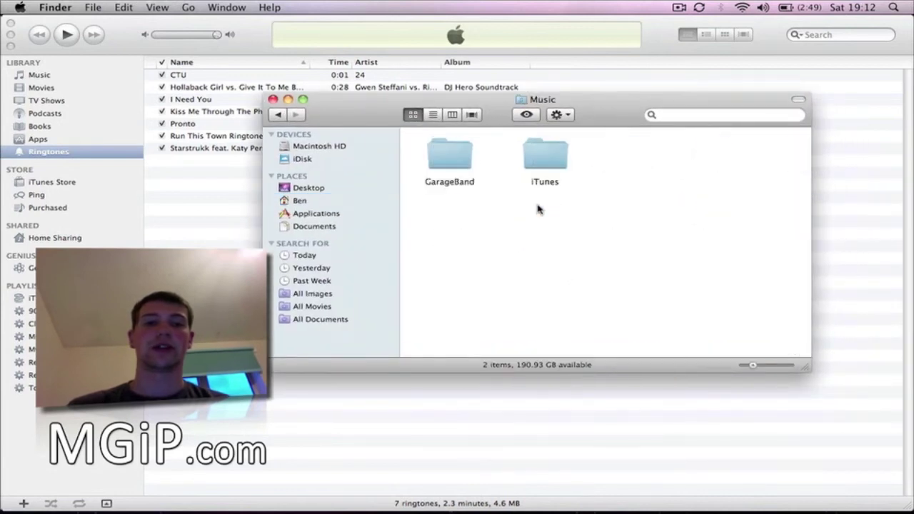
pyautogui.doubleClick(543, 151)
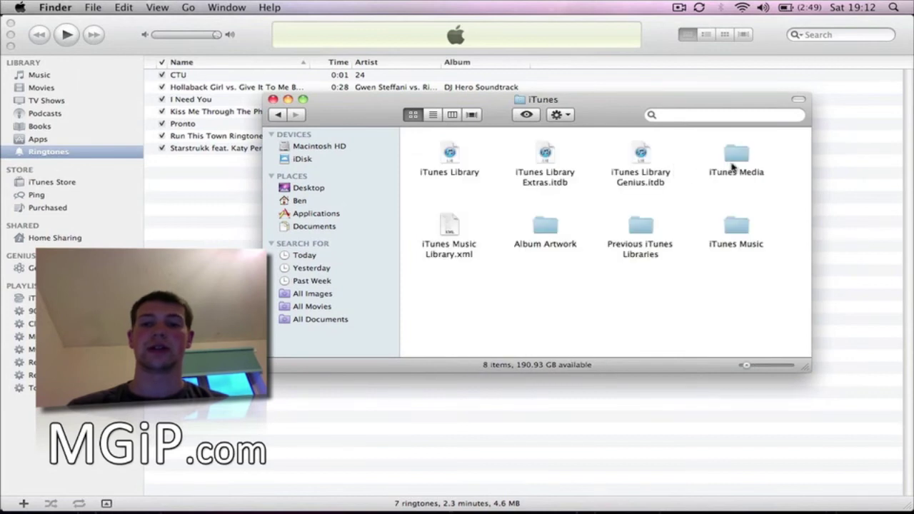
pyautogui.doubleClick(732, 166)
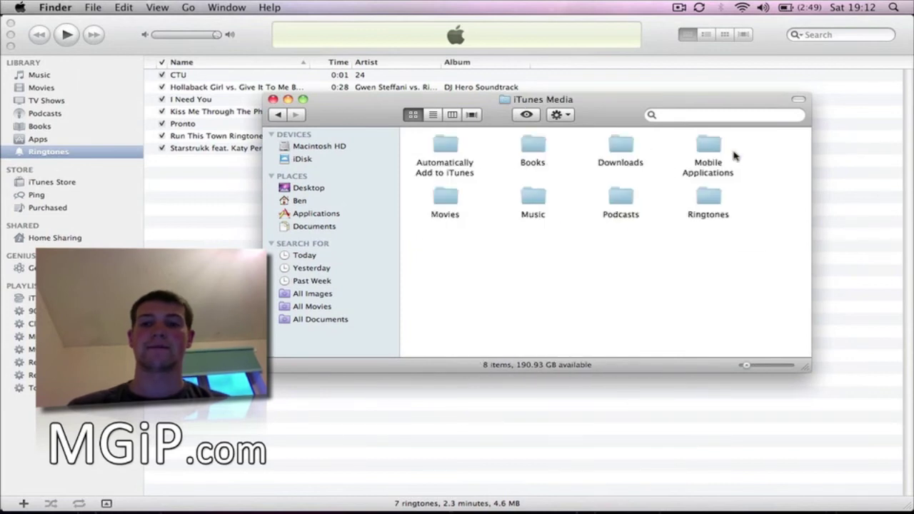
pyautogui.doubleClick(706, 214)
pyautogui.rightClick(571, 242)
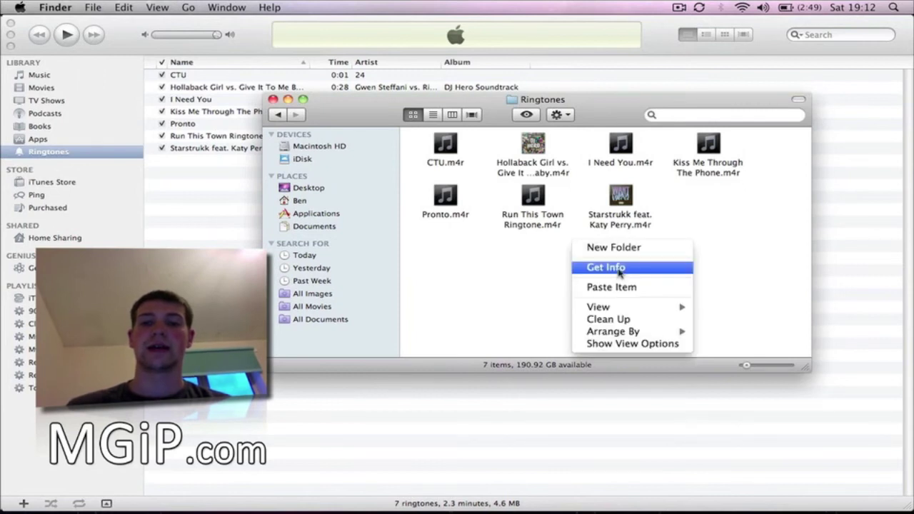
pyautogui.click(614, 287)
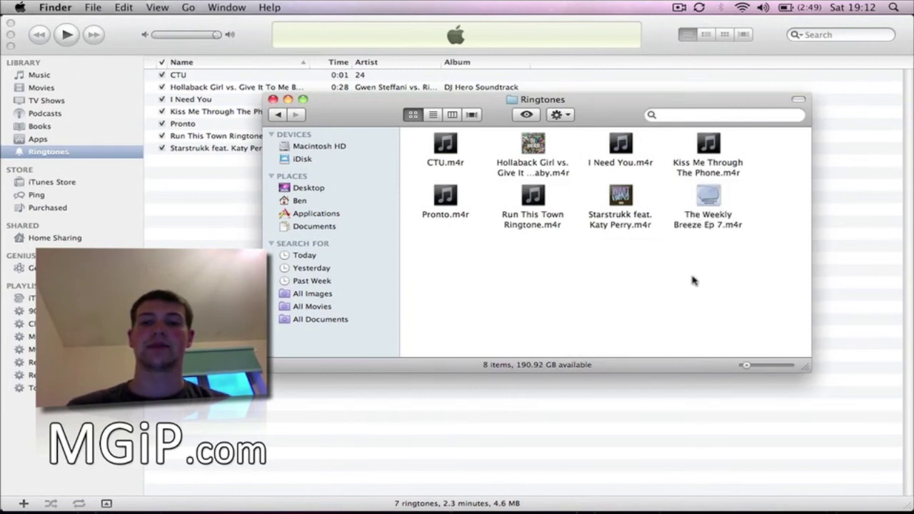
pyautogui.click(689, 91)
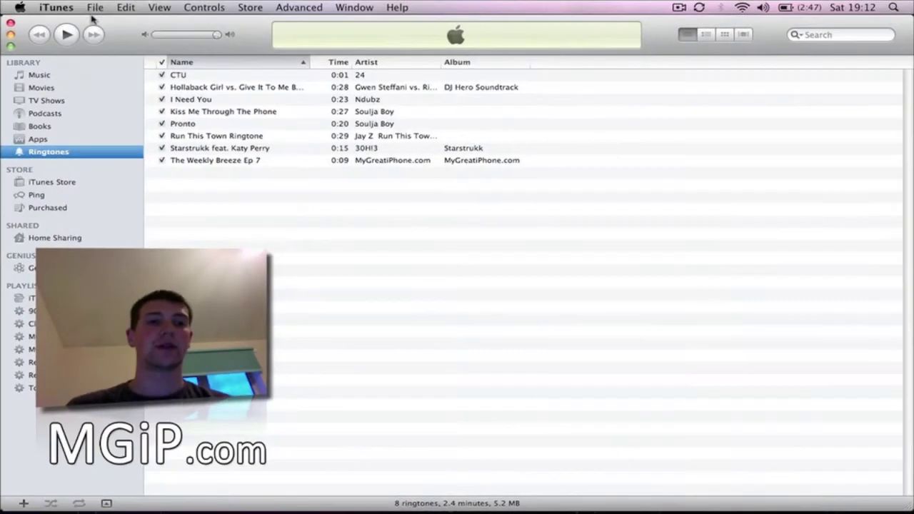
# Step: Add The Weekly Breeze Ep 7.m4r from iTunes Media > Ringtones via File > Add to Library
pyautogui.click(95, 7)
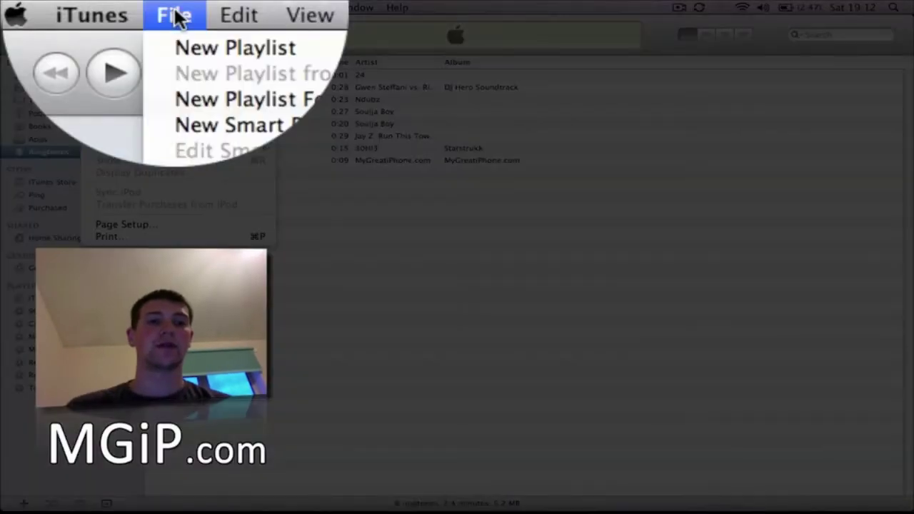
pyautogui.click(120, 103)
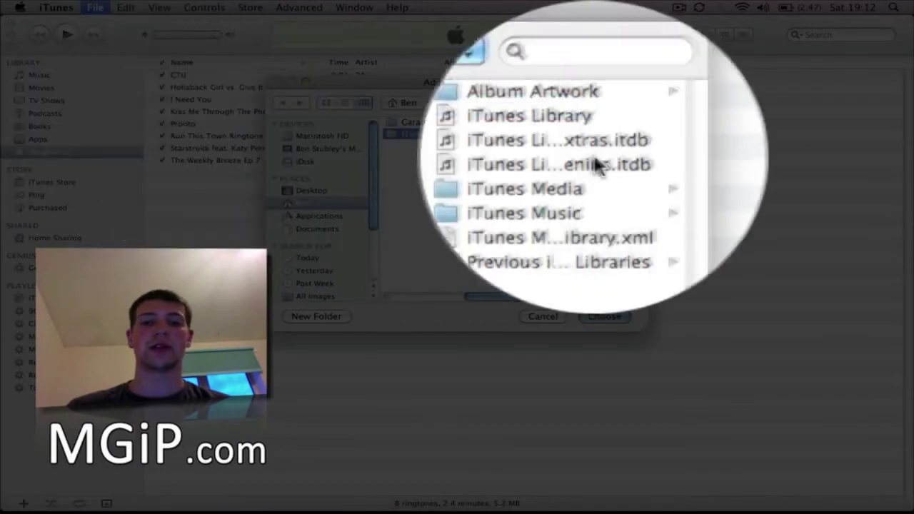
pyautogui.click(590, 166)
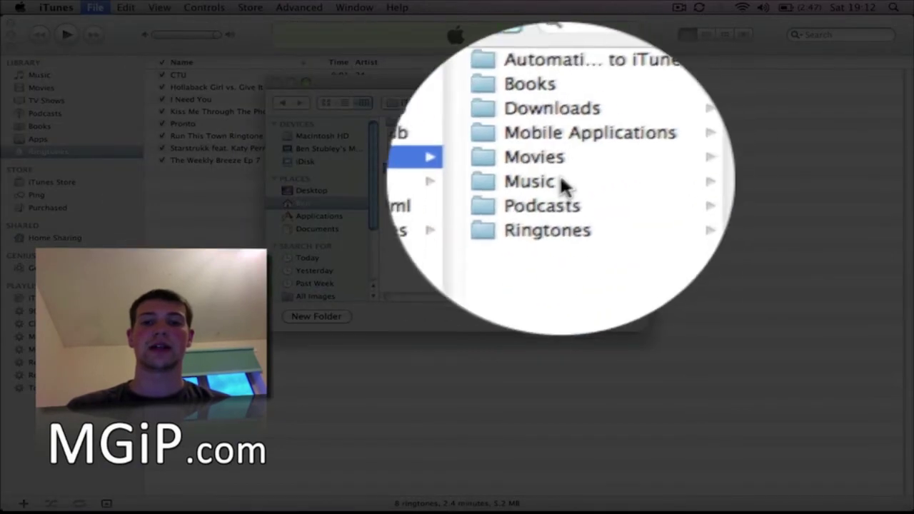
pyautogui.click(547, 203)
pyautogui.click(562, 202)
pyautogui.click(600, 312)
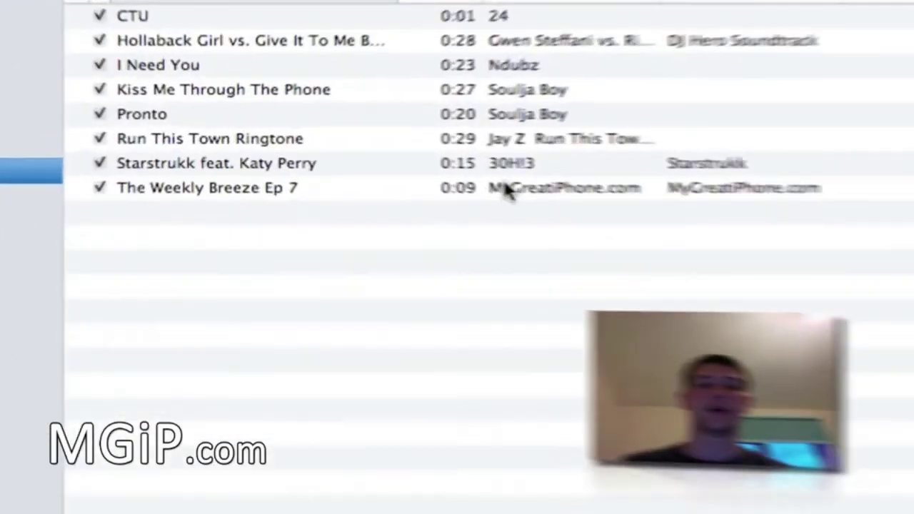
pyautogui.click(362, 159)
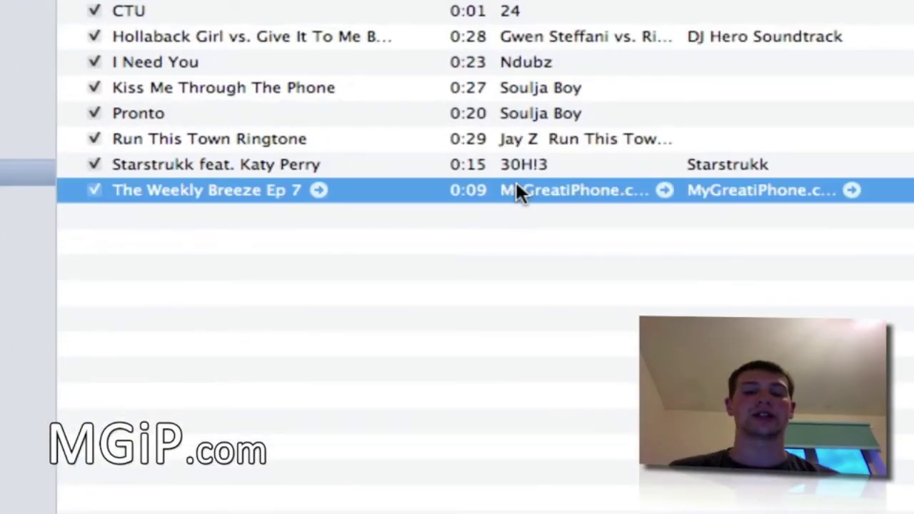